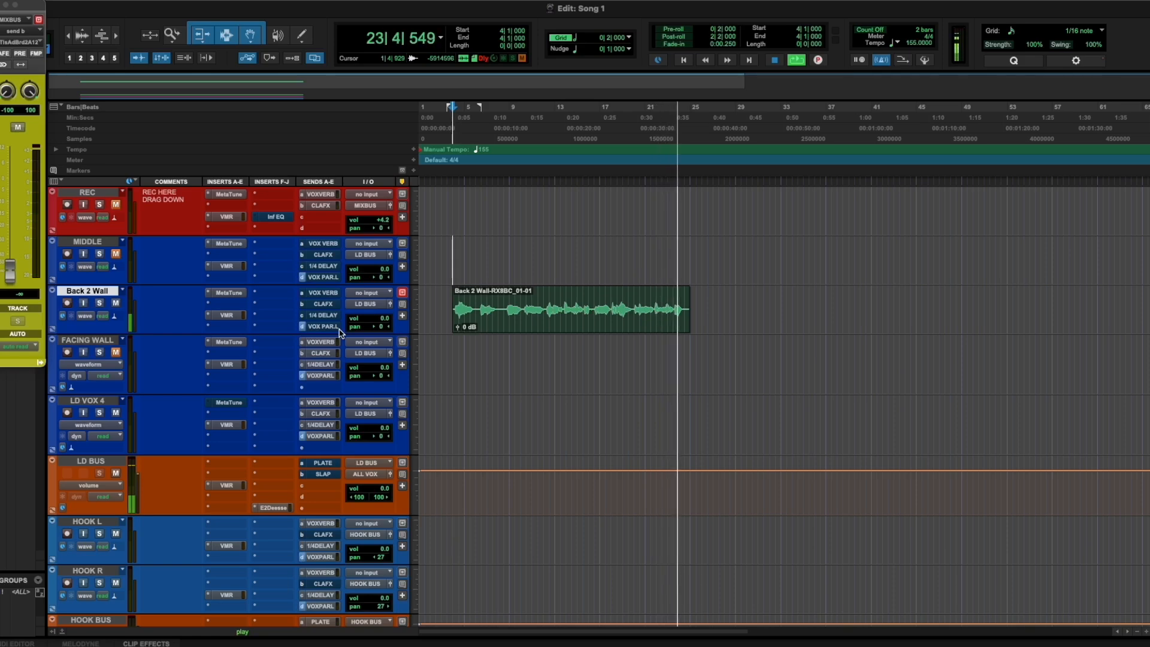
Stop playback and review the MetaTune settings on the Back 2 Wall track.
key(space)
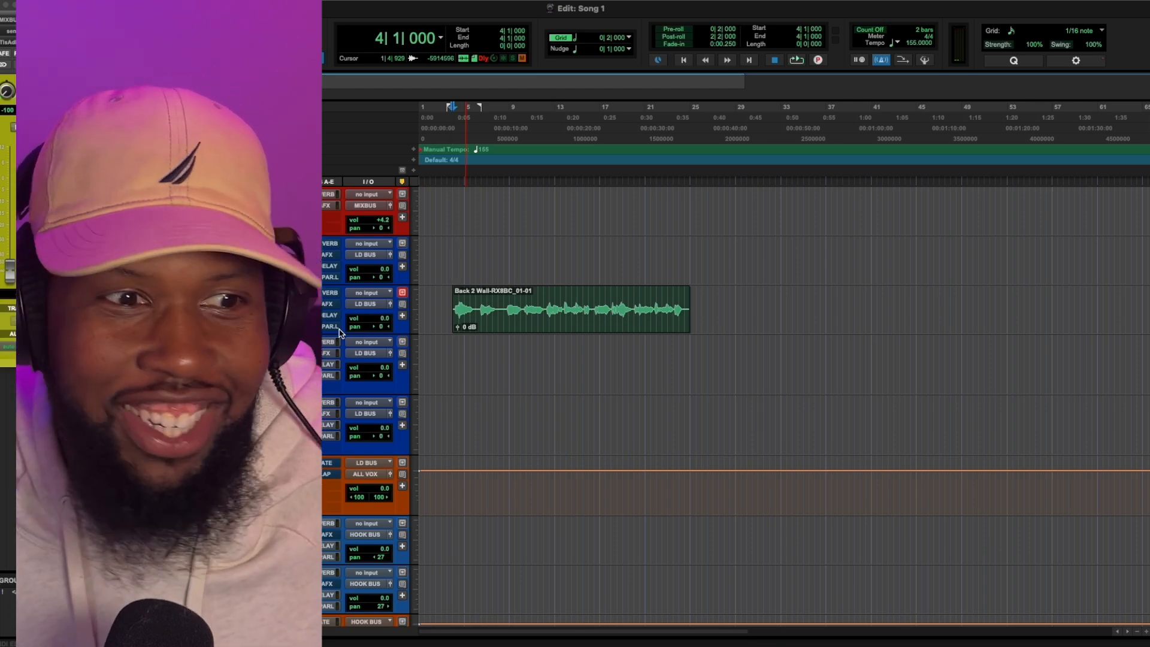
click(263, 293)
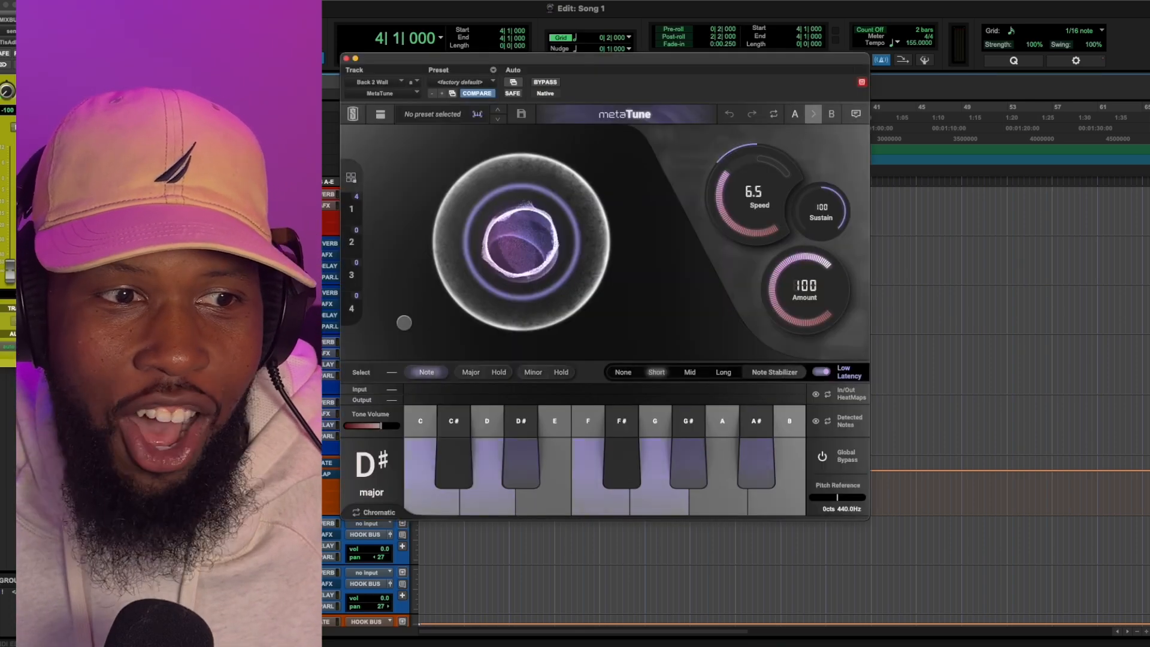
click(346, 59)
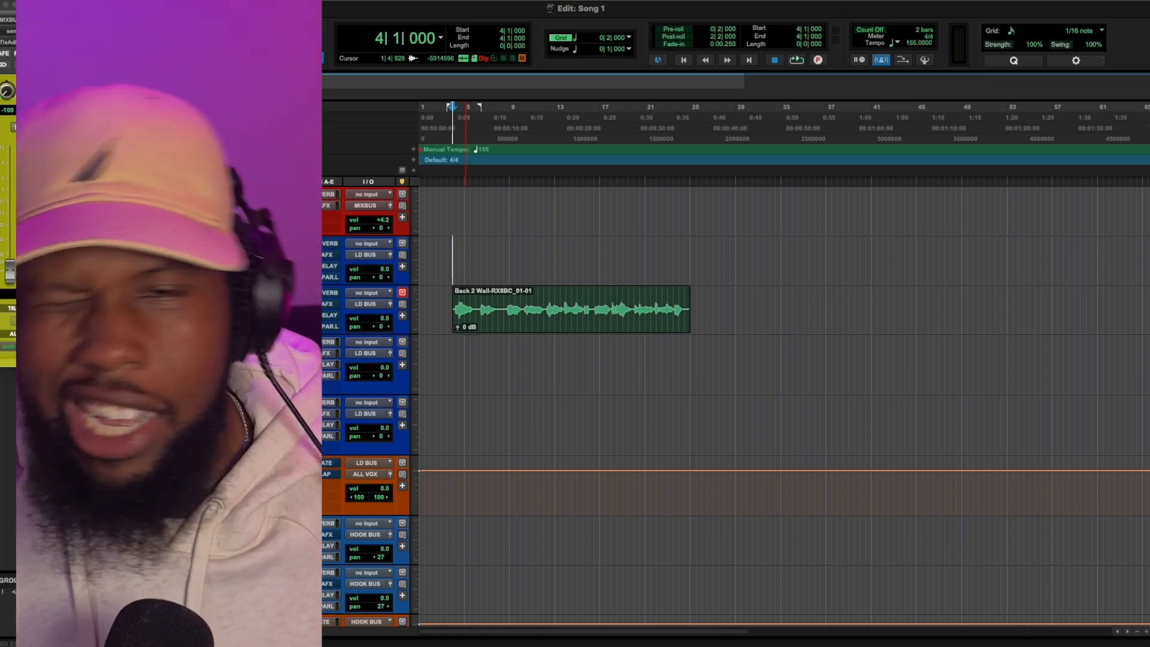
Unmute the VOXVERB, CLAFX and 1/4DELAY sends on the Back 2 Wall track and play the vocal with the beat.
scroll(779, 408, up, 3)
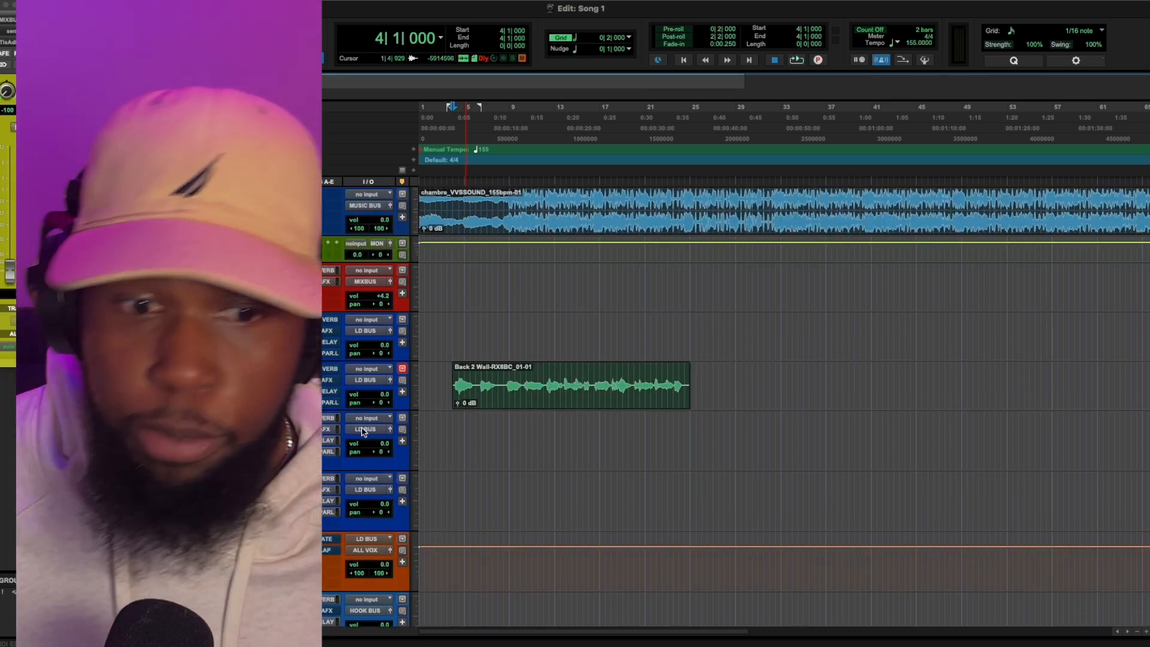
click(322, 391)
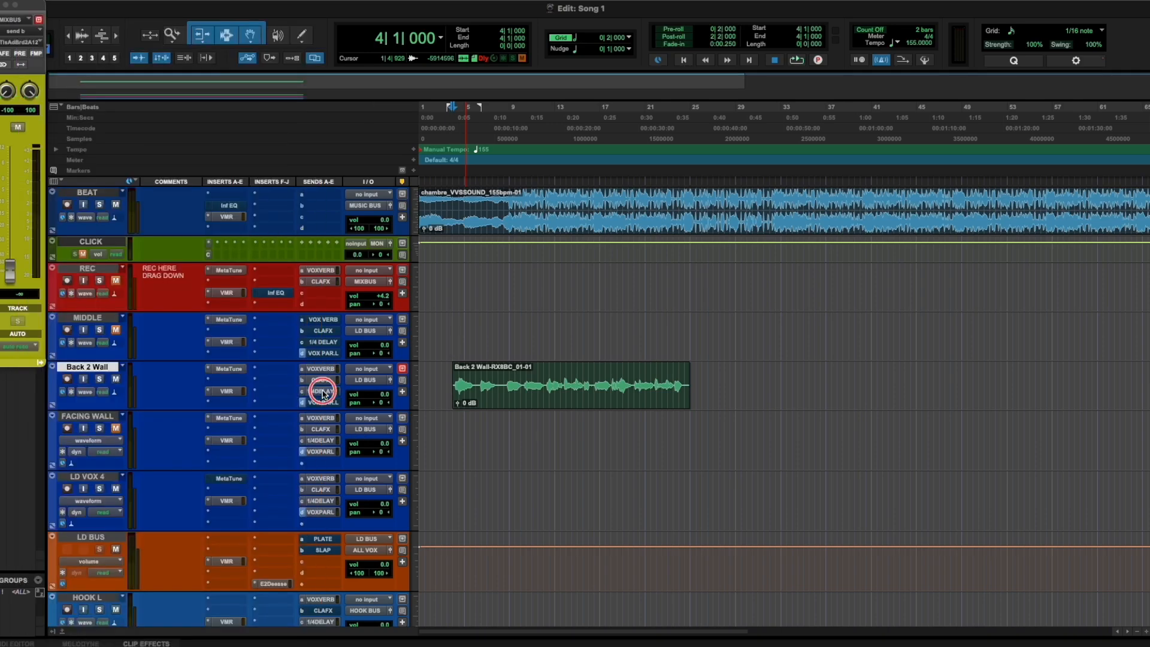
key(space)
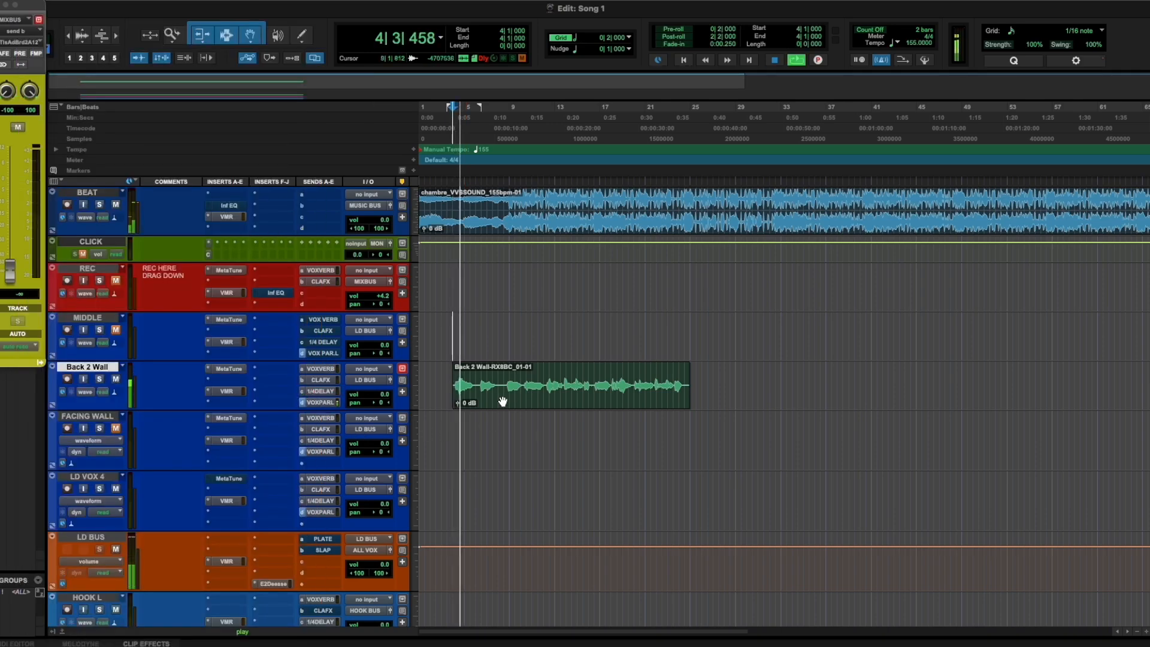
Open the Virtual Mix Rack on the LD BUS and add the FG-73 preamp after the Virtual Mixbuss.
click(226, 562)
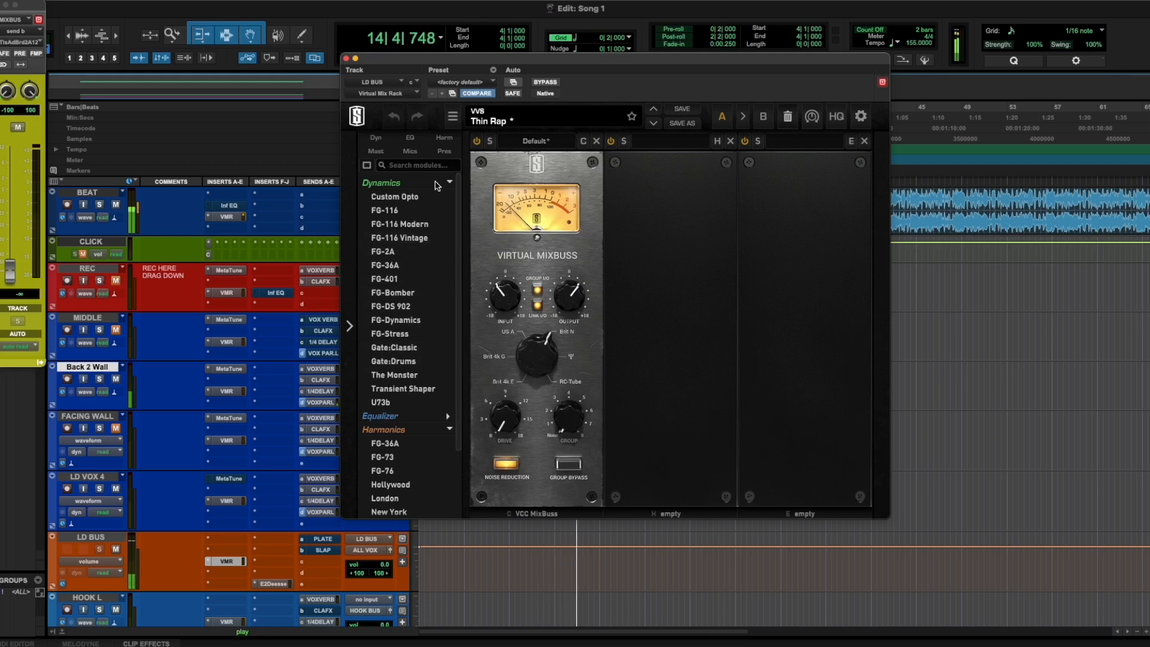
scroll(432, 437, down, 2)
key(space)
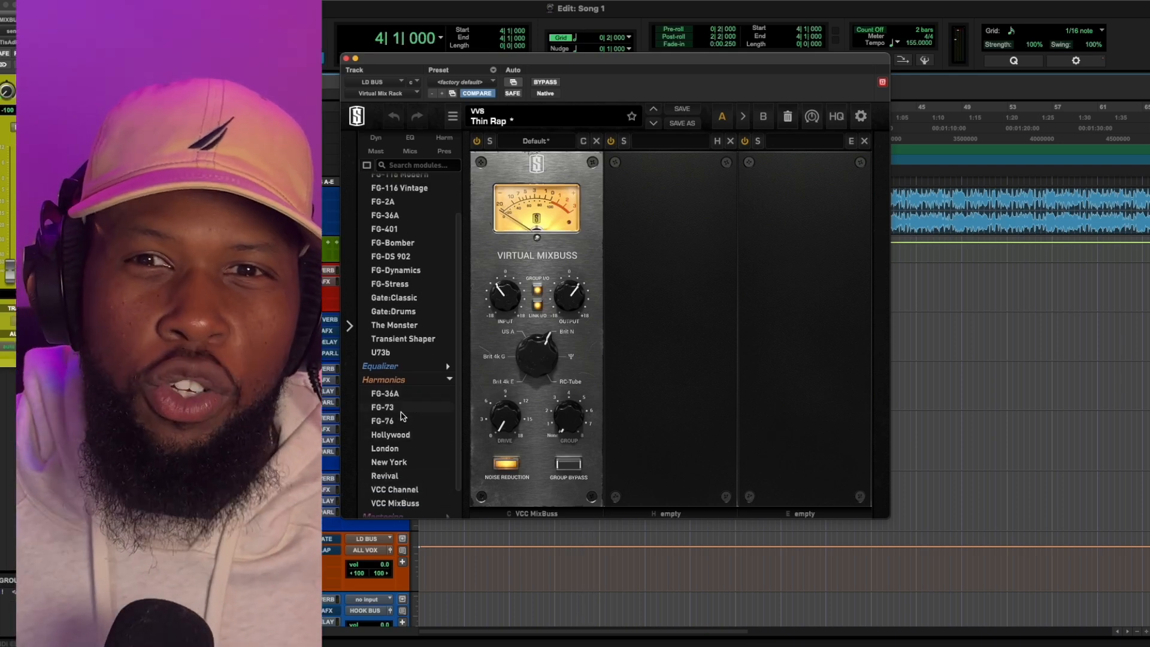
mouse_move(402, 416)
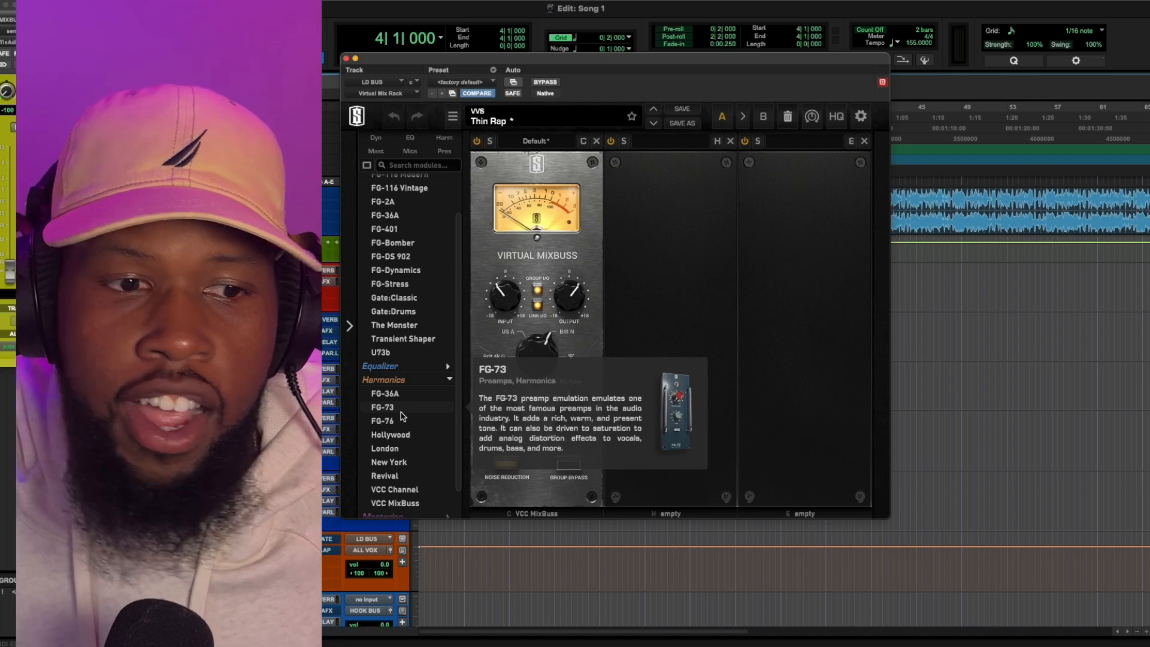
drag(385, 409, 660, 409)
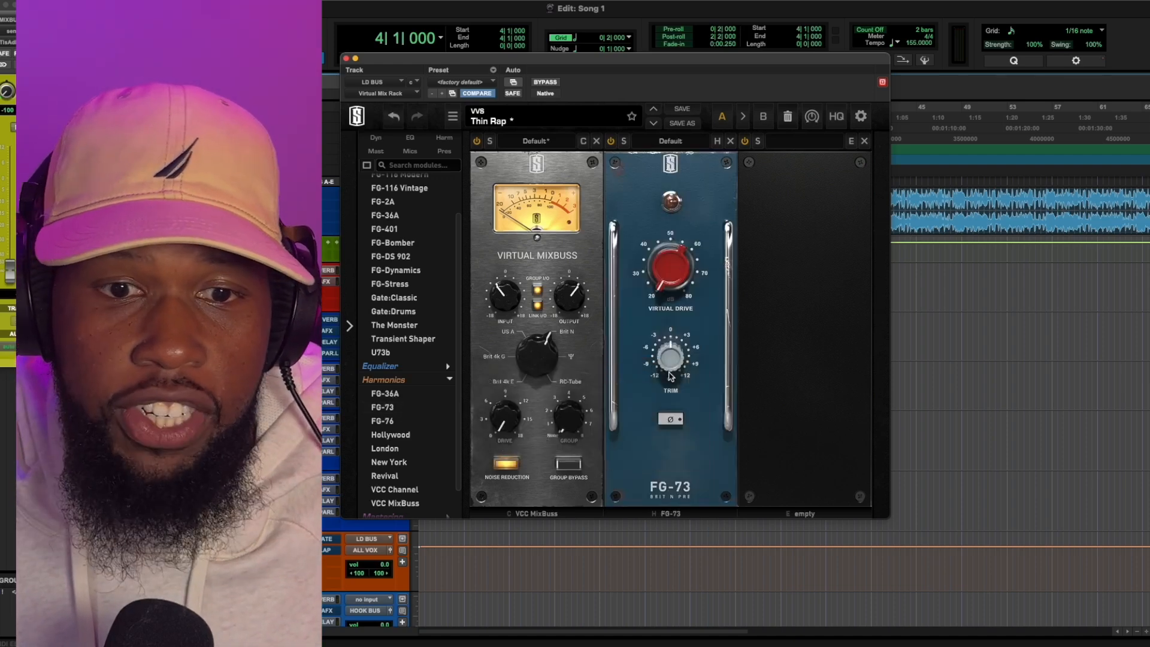
Adjust the FG-73's virtual drive by ear during playback and set its trim to about -1.17 dB.
drag(667, 270, 666, 233)
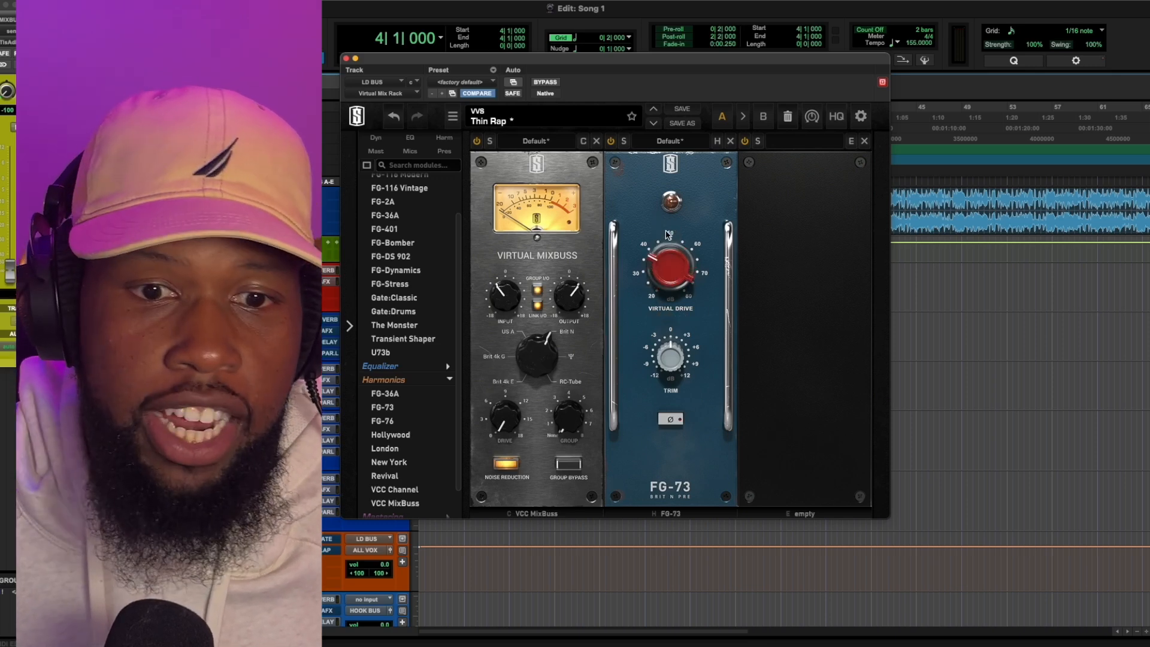
mouse_move(667, 265)
key(space)
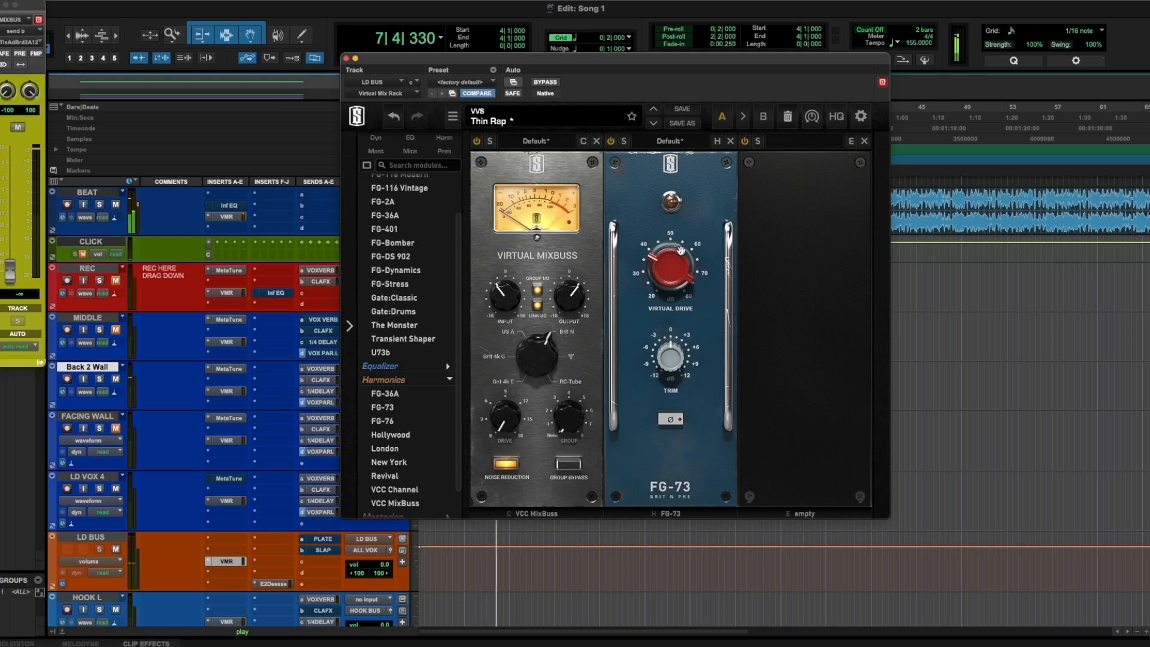
drag(642, 63, 787, 88)
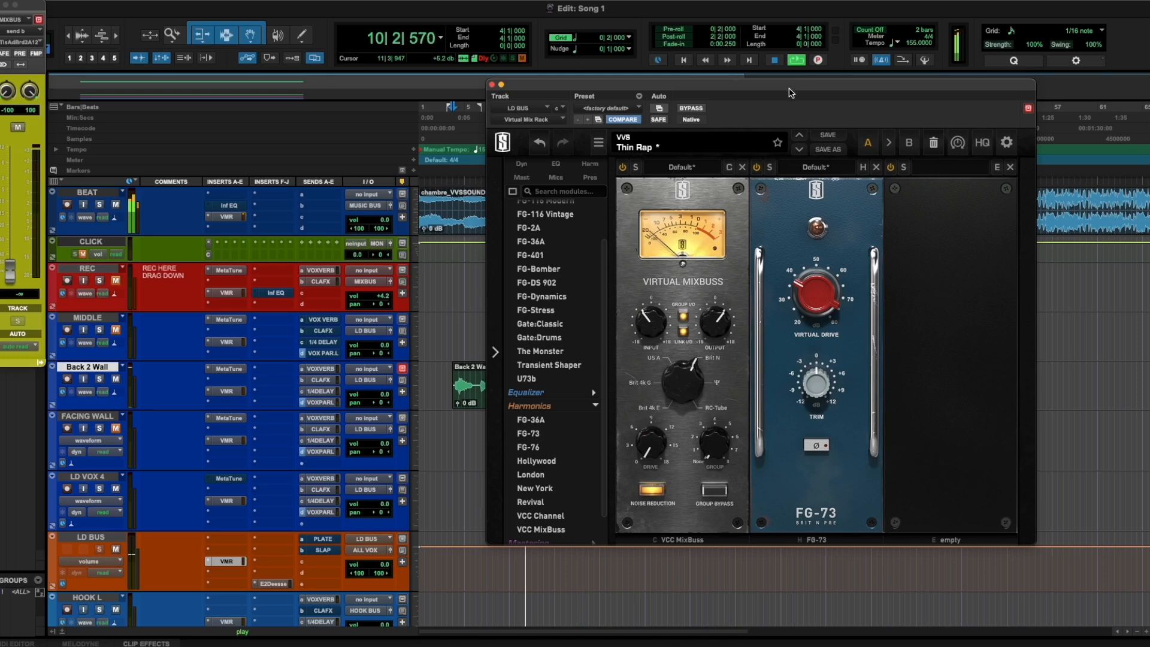
drag(811, 290, 821, 177)
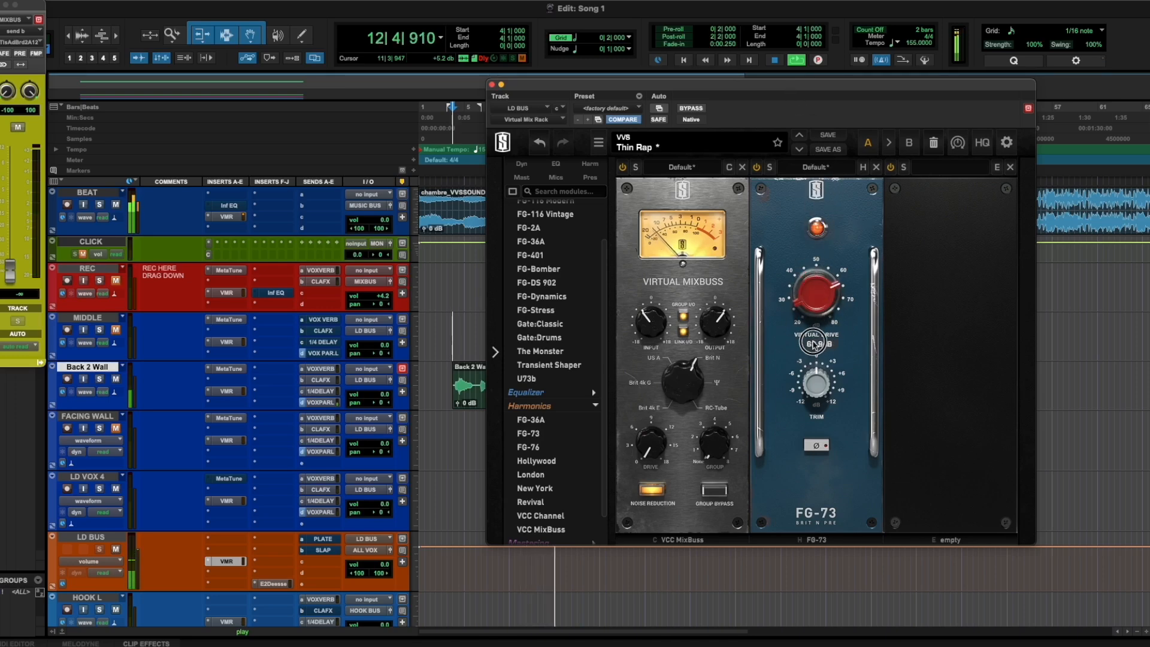
drag(814, 390, 812, 389)
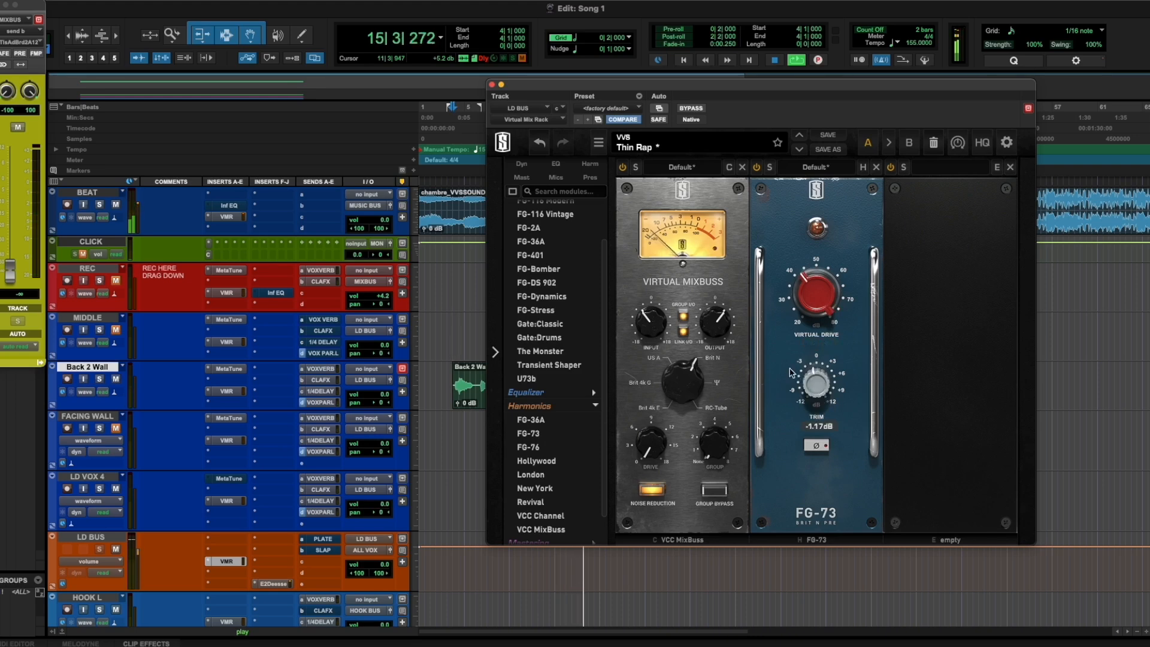
key(space)
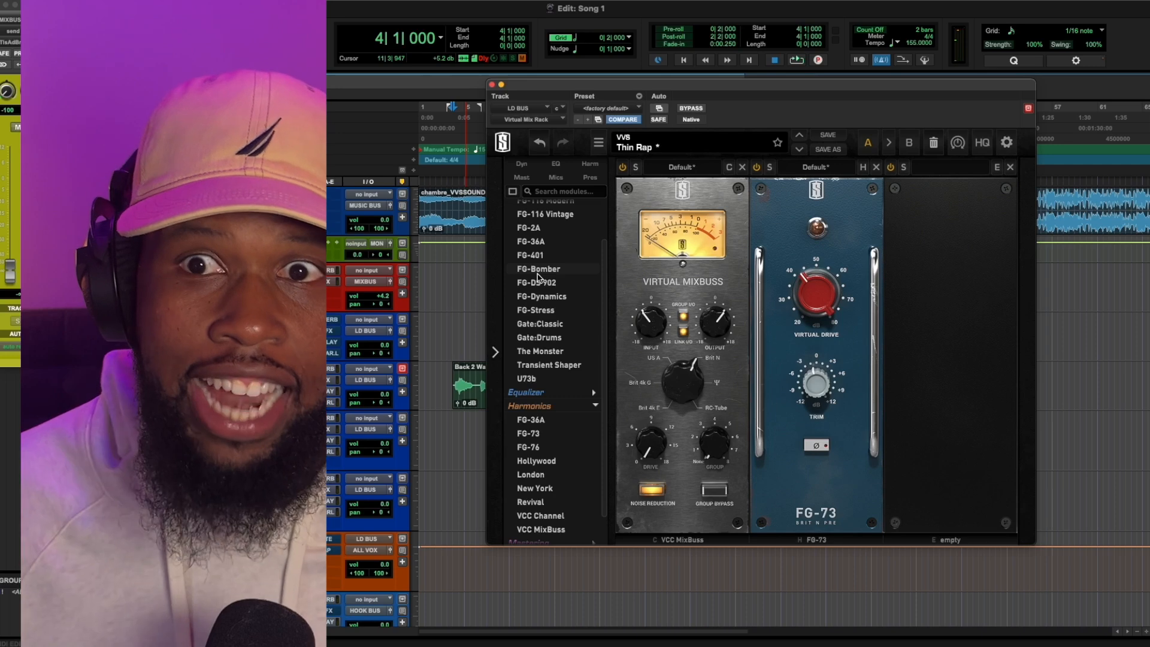
Add the FG-2A compressor after the FG-73 and set its mix to 100%.
double_click(542, 229)
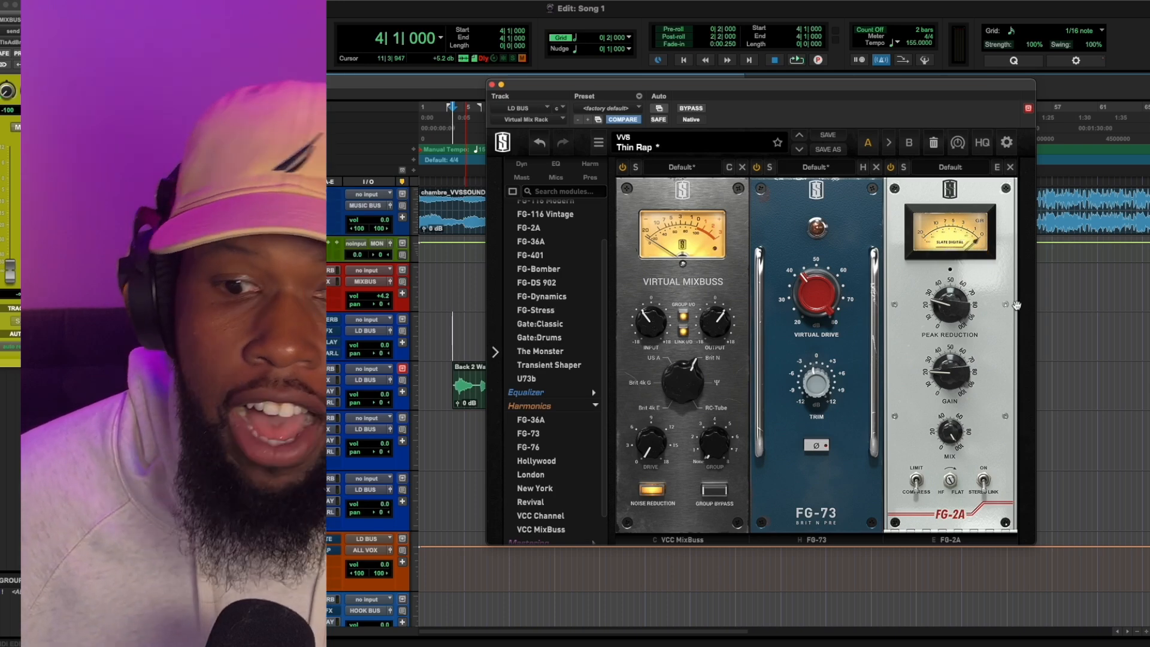
drag(950, 436, 933, 578)
drag(948, 432, 948, 185)
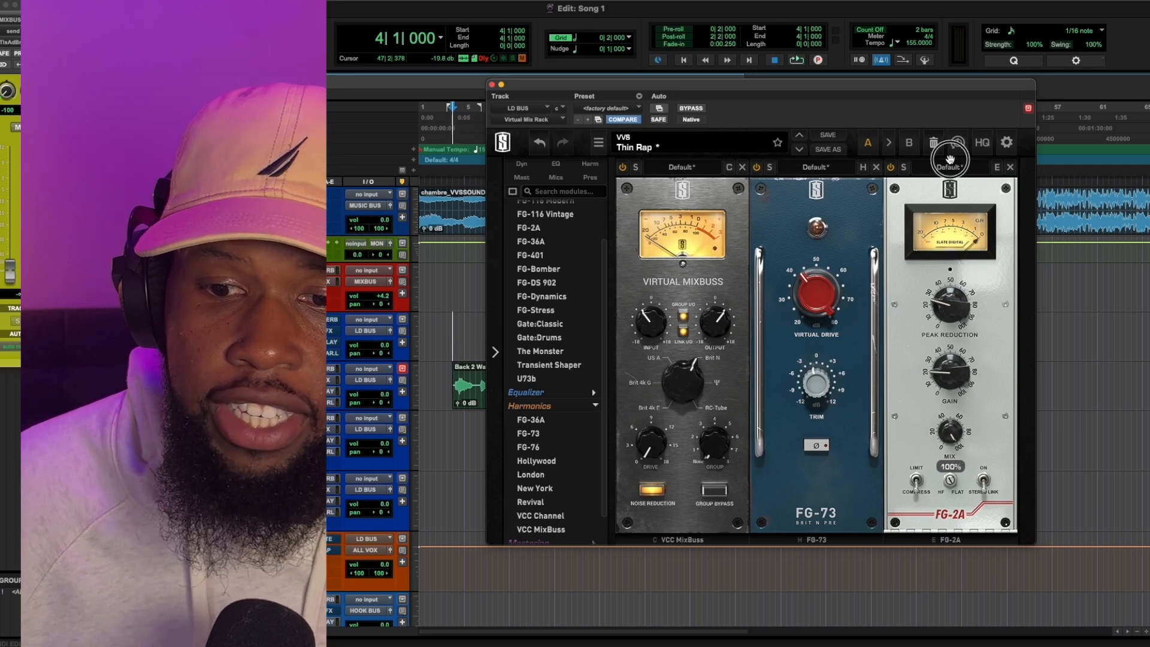
drag(950, 483, 914, 633)
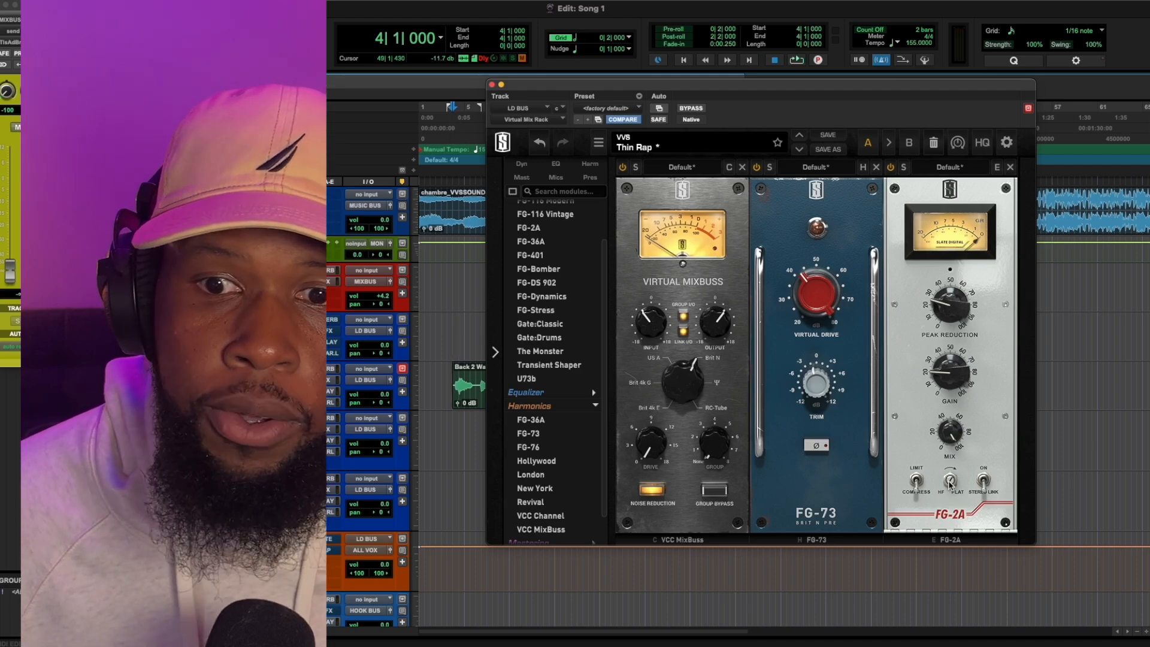
Set the FG-2A's peak reduction to about 42.2 and its gain to about 25 while the song plays.
key(space)
mouse_move(952, 310)
drag(951, 311, 948, 274)
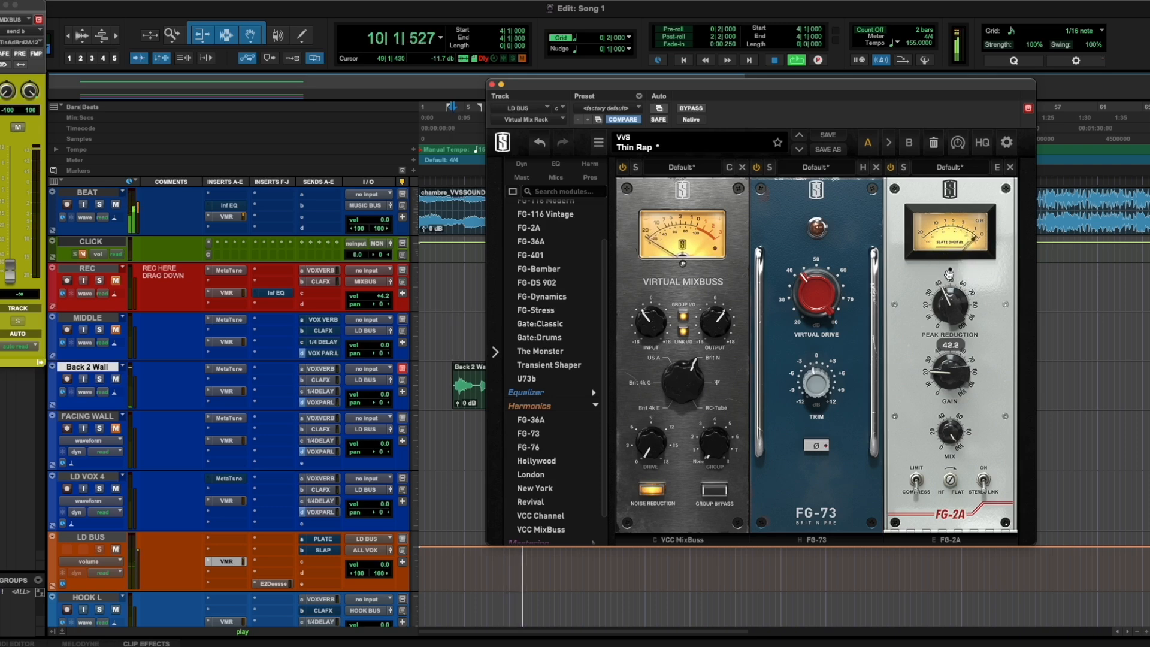
mouse_move(948, 363)
mouse_down()
mouse_move(949, 352)
mouse_move(945, 369)
mouse_up()
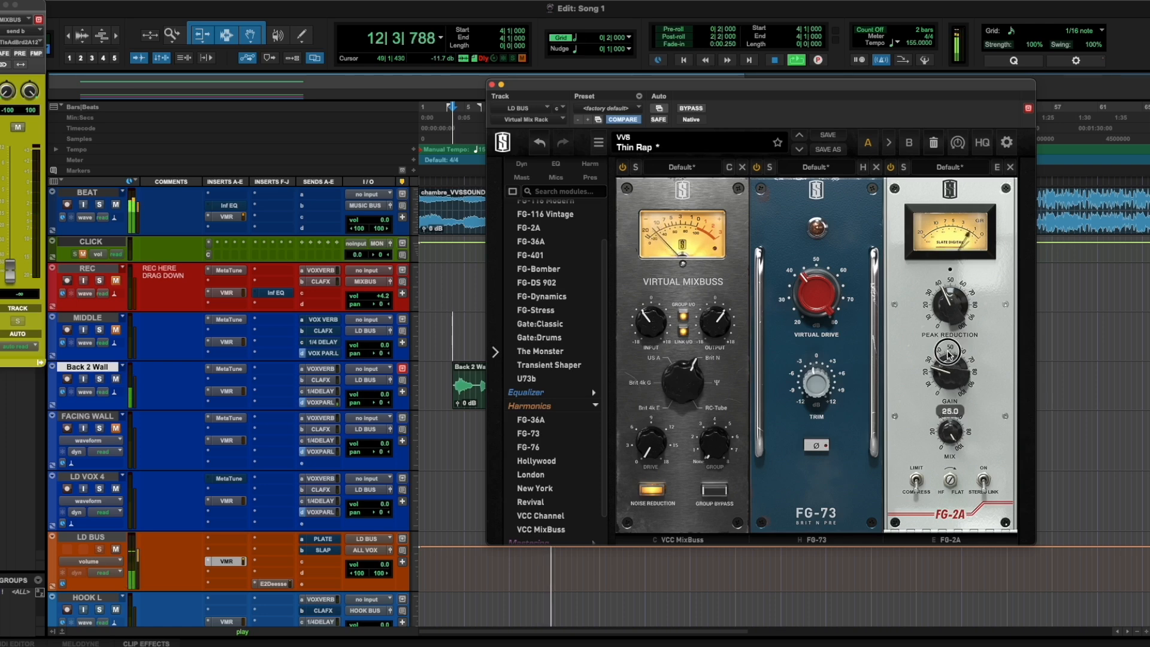
Compare the vocal with the FG-2A bypassed and active during playback.
click(890, 167)
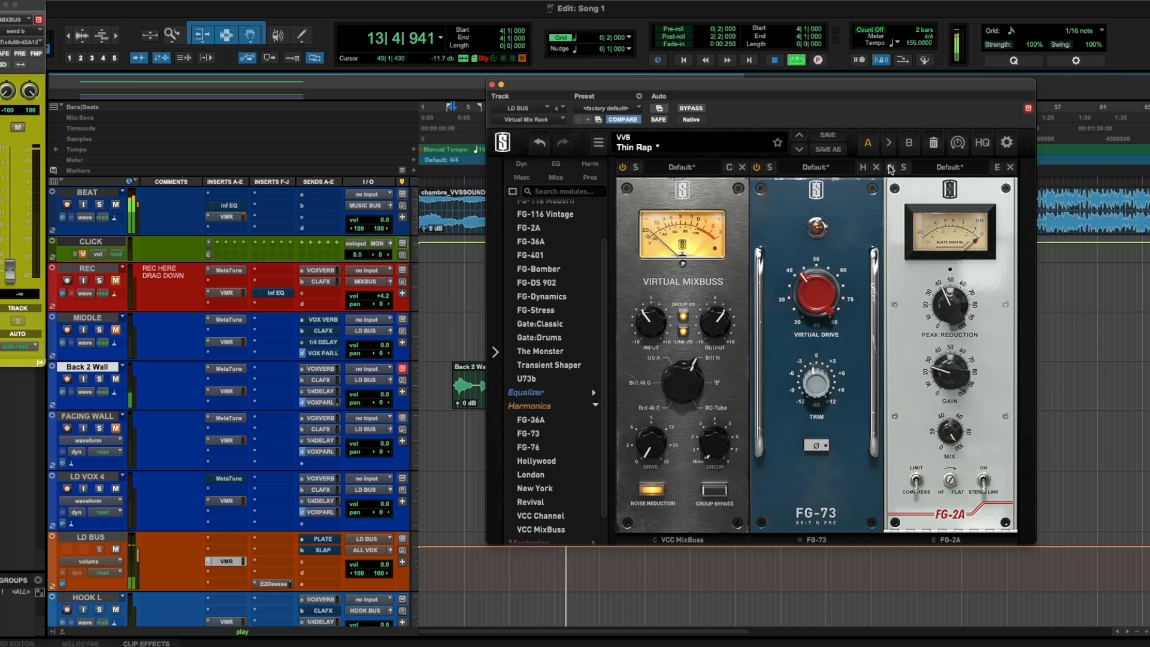
click(890, 167)
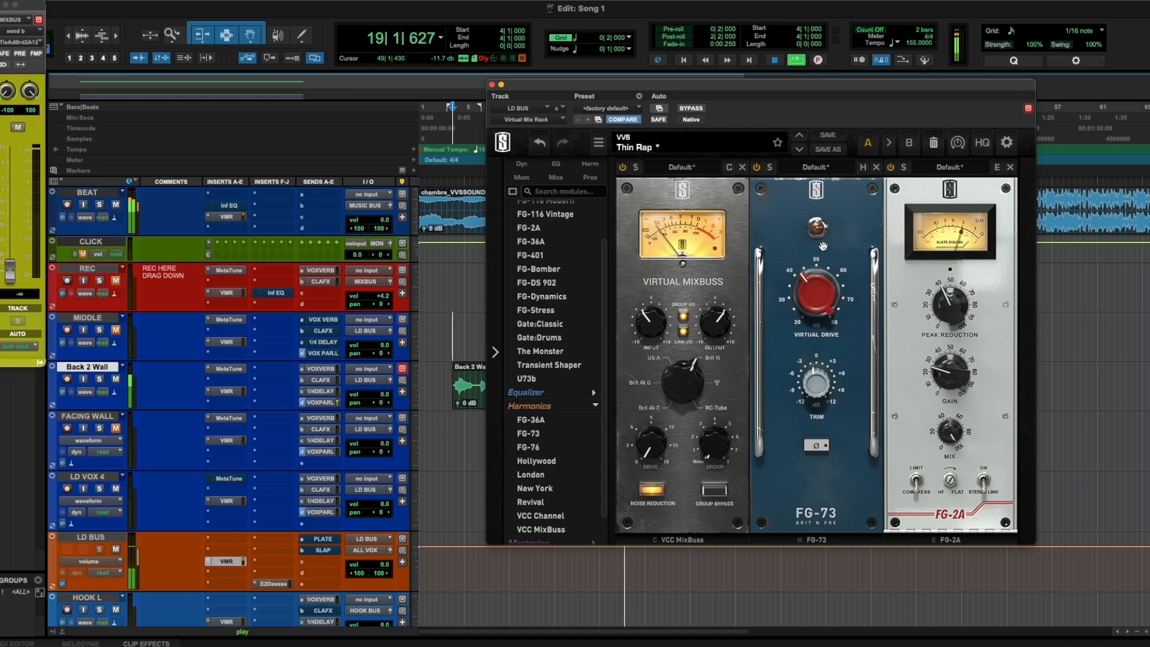
mouse_move(956, 321)
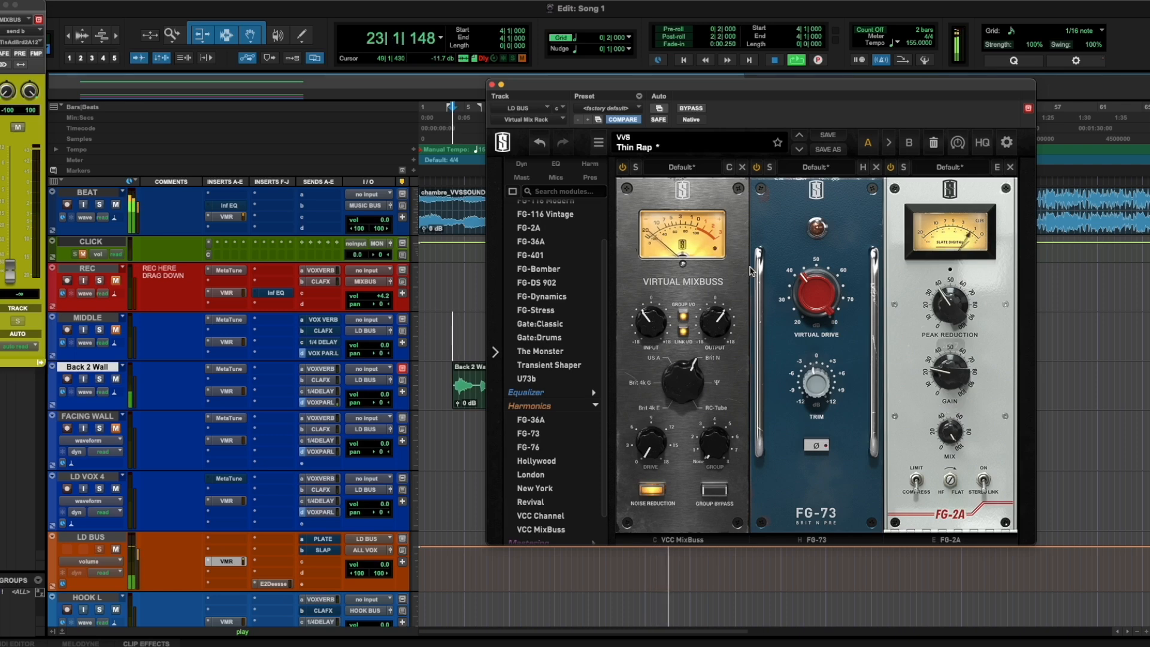
key(space)
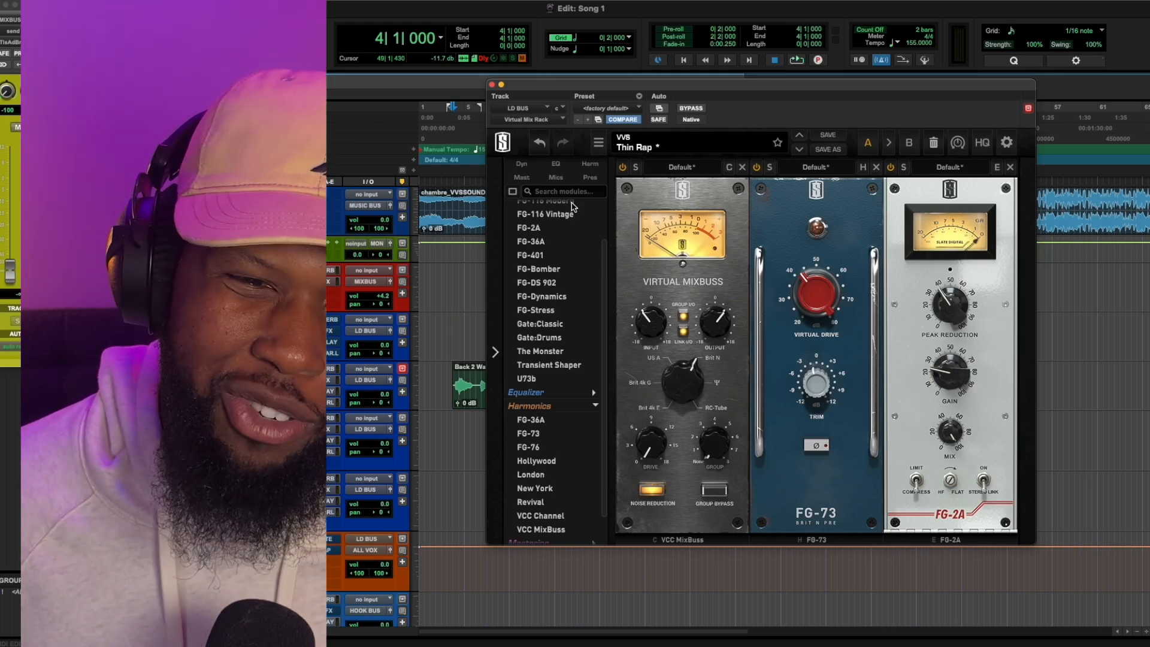
Add the FG-A equalizer to the rack after the FG-2A.
click(559, 407)
click(600, 209)
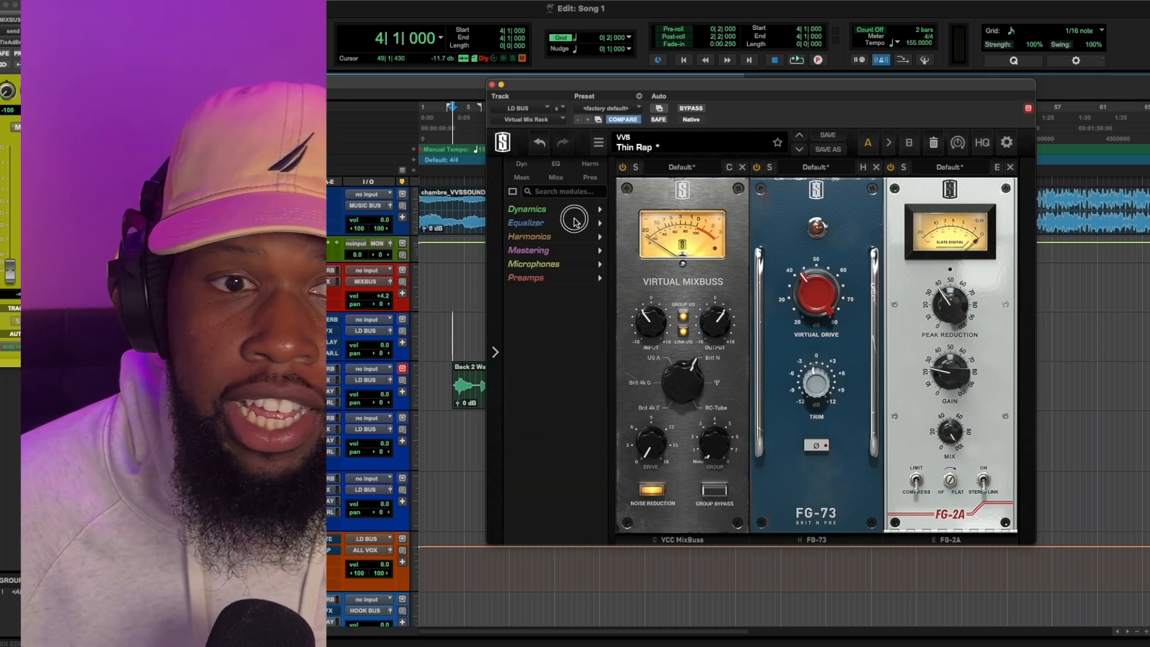
click(574, 222)
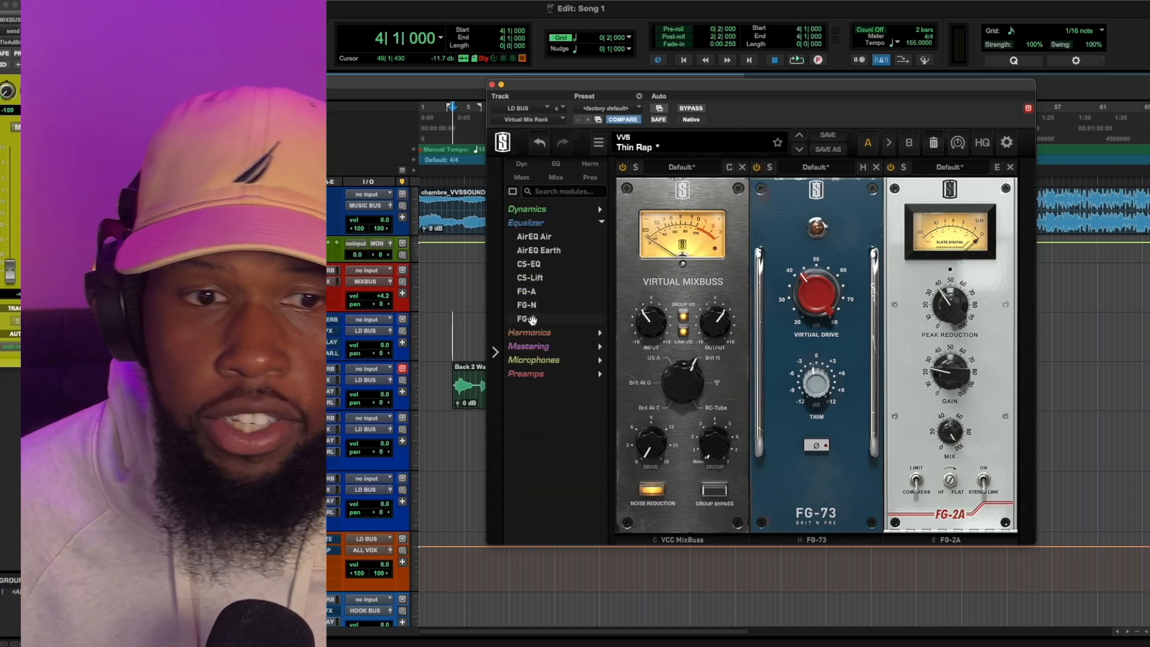
click(527, 291)
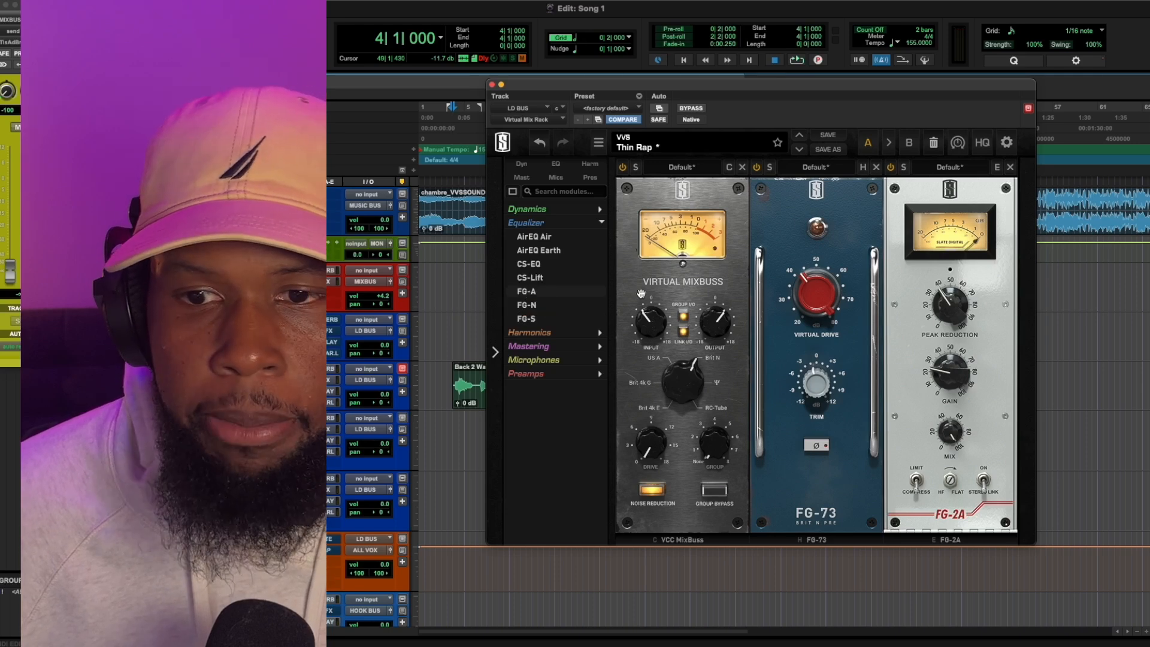
Add the FG-116 Vintage compressor after the FG-A and switch it to circuit 2.
click(560, 209)
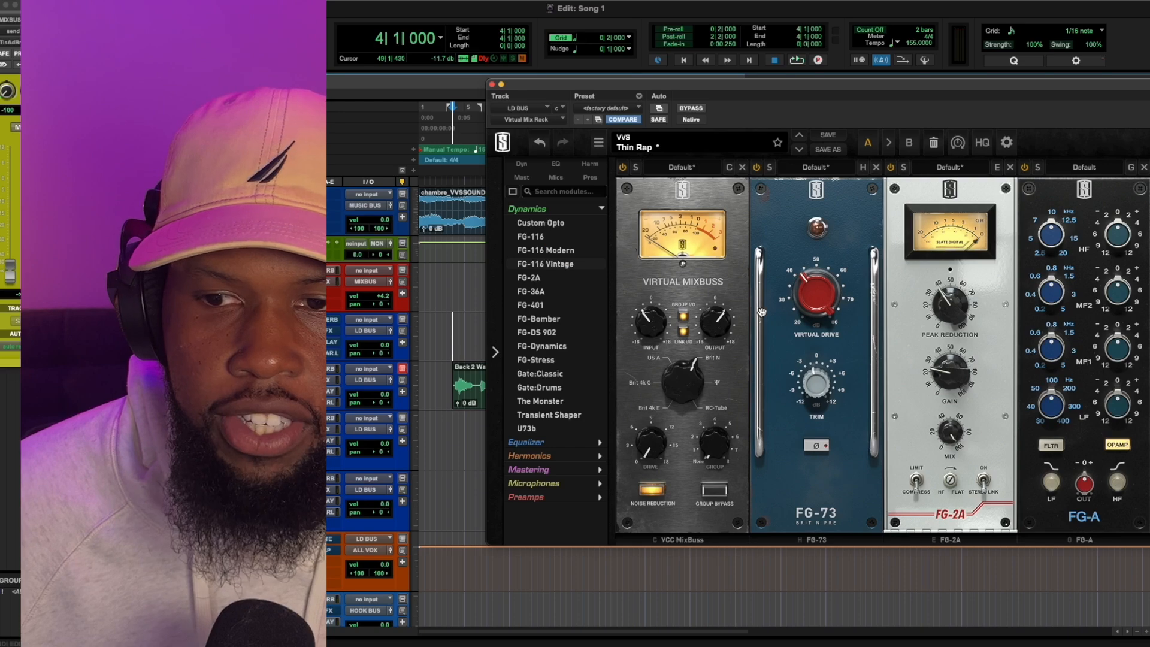
drag(885, 96, 623, 85)
key(space)
click(938, 452)
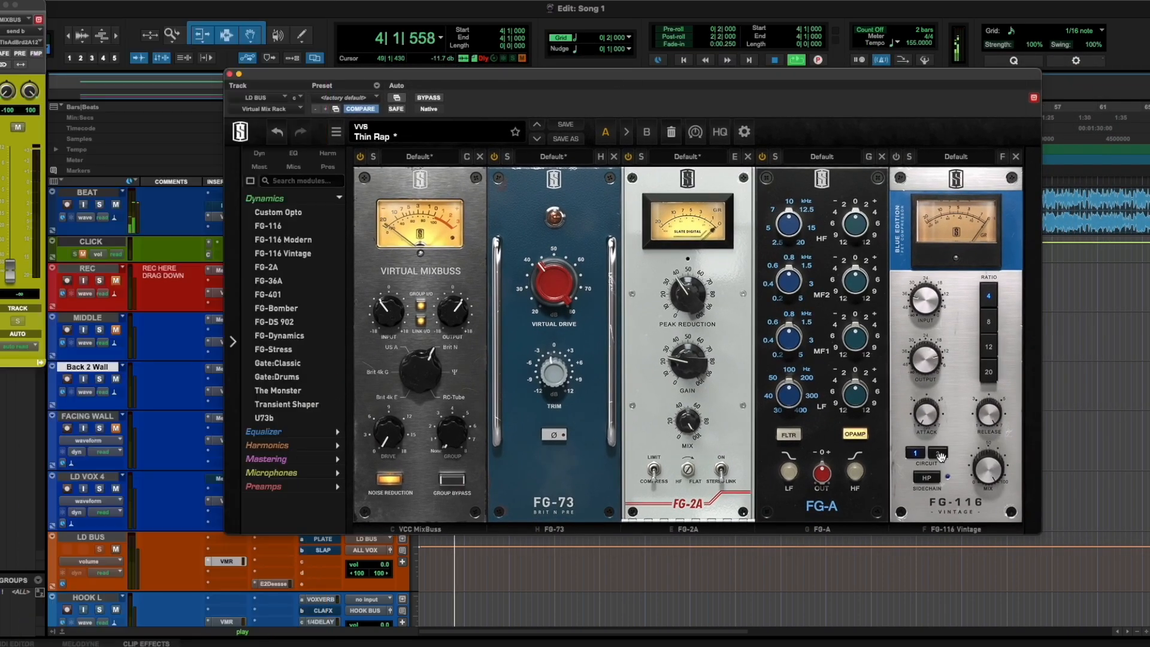
Cut the FG-A's low-frequency band by 2 dB at 300 Hz and raise its output to about +2.10 dB.
drag(854, 394, 850, 218)
mouse_move(799, 394)
mouse_down()
mouse_move(794, 371)
mouse_move(793, 395)
mouse_move(807, 402)
mouse_up()
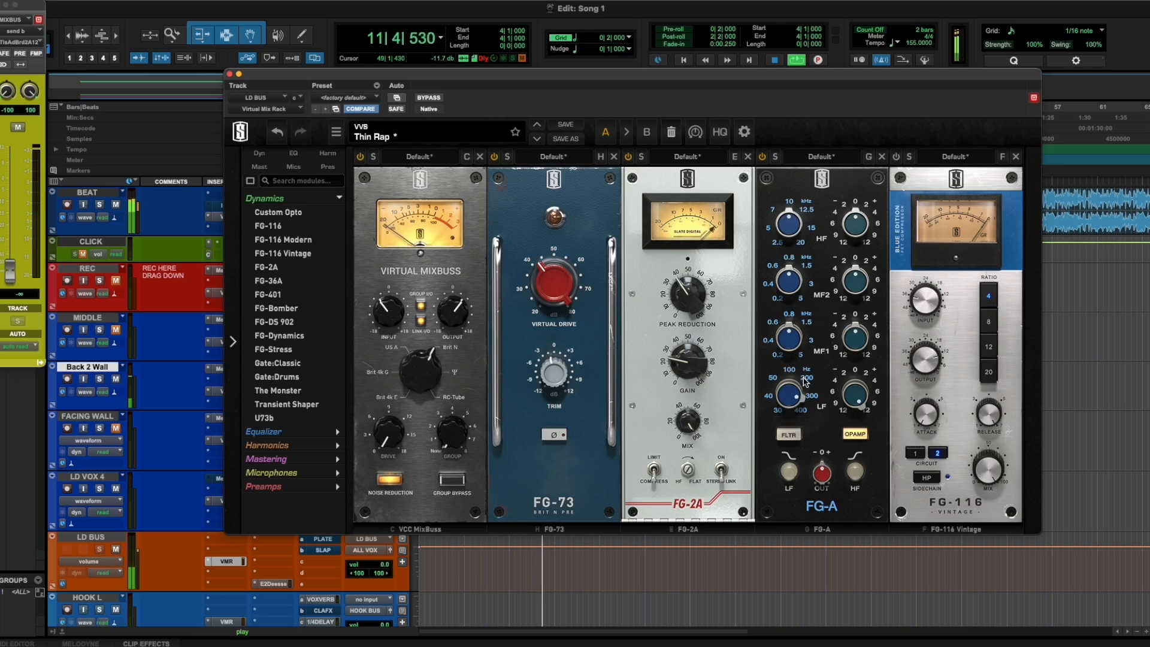
click(810, 396)
click(844, 376)
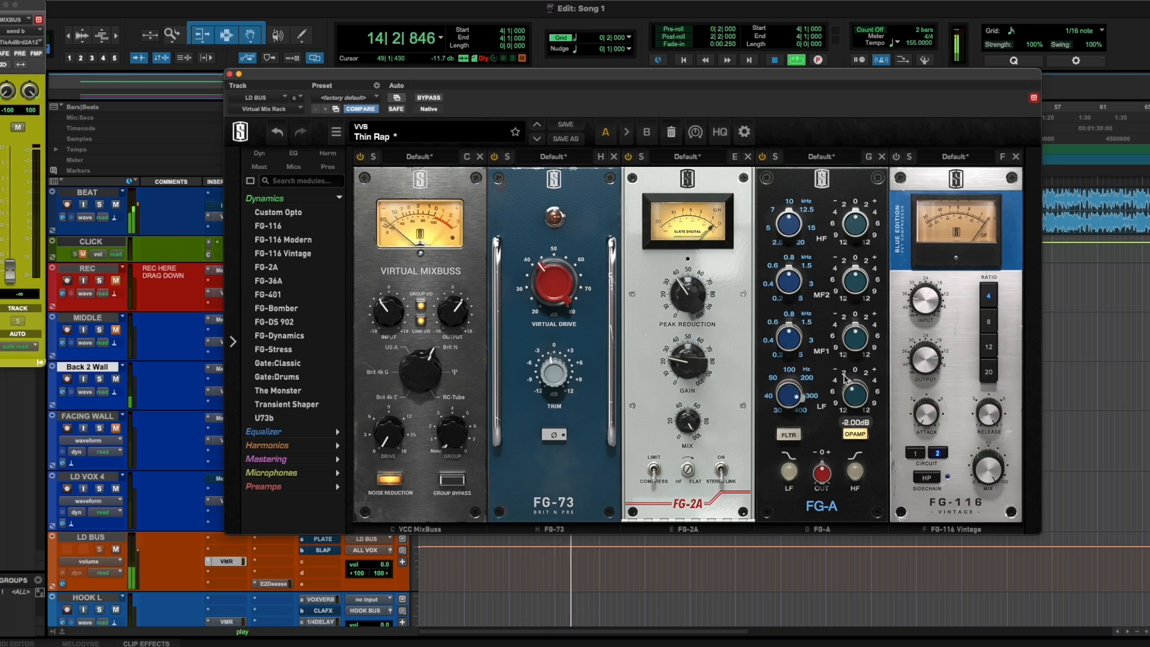
drag(825, 453, 823, 462)
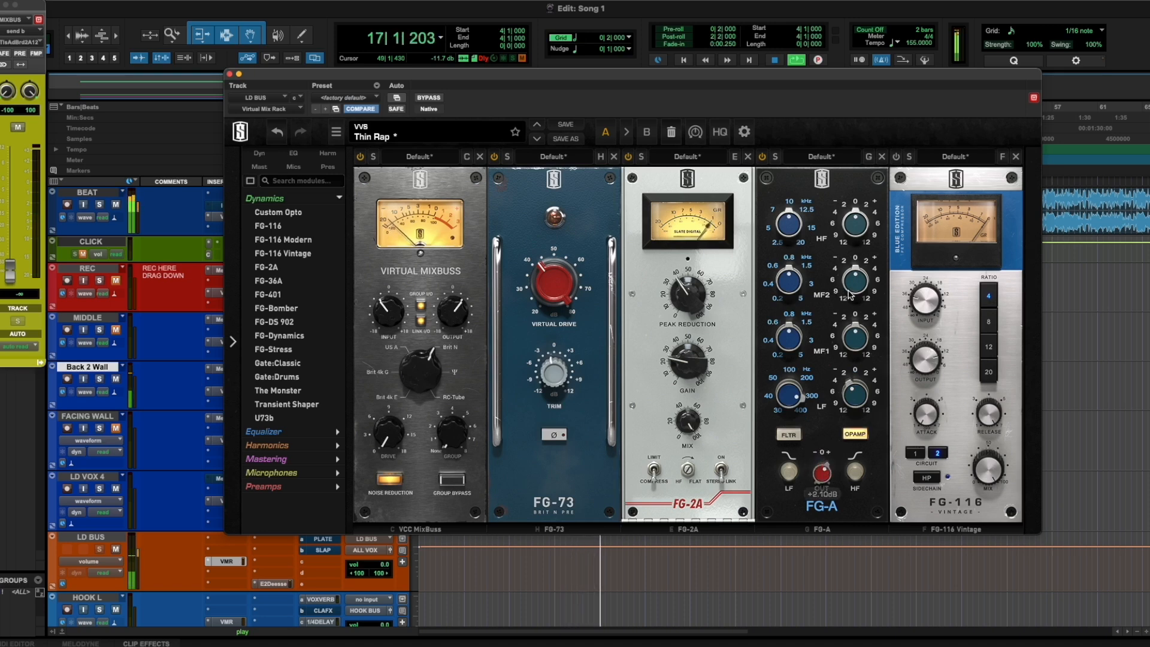
Try boosting the FG-A's MF2 band by 12 dB at 3 kHz during playback.
drag(855, 280, 841, 164)
click(810, 285)
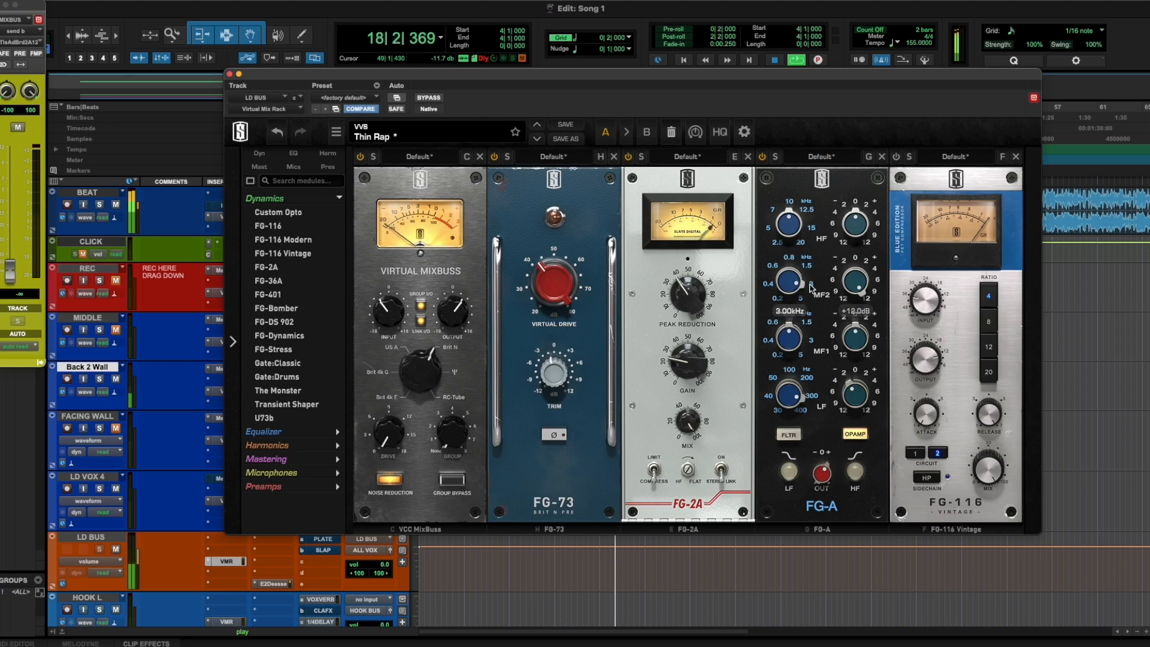
click(802, 300)
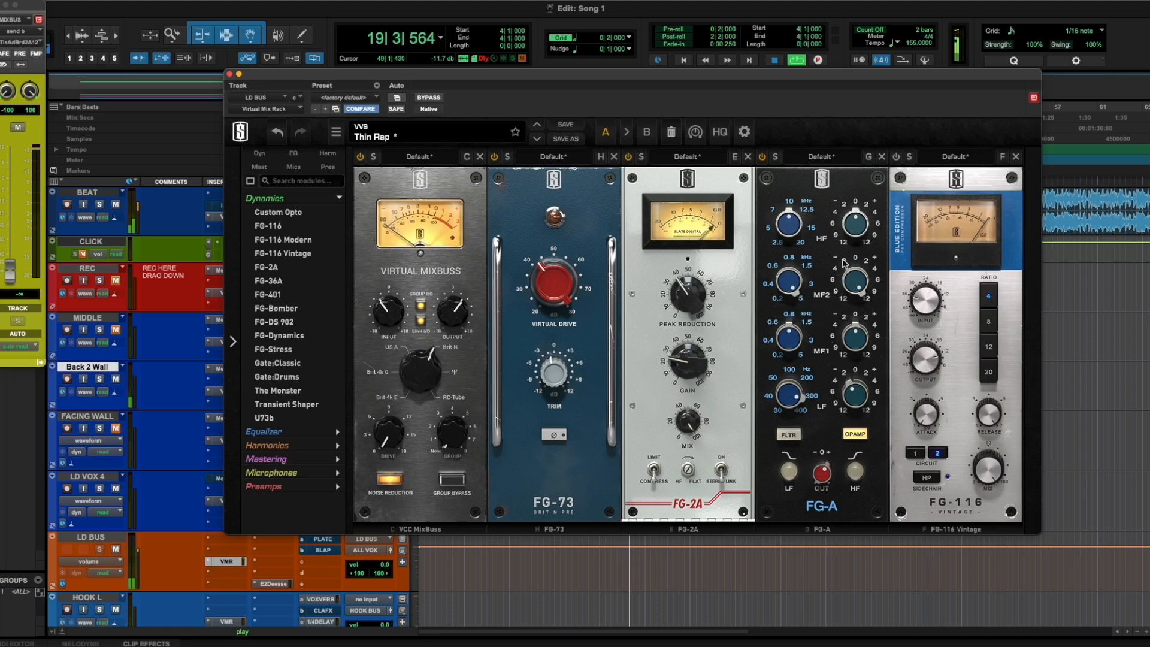
click(812, 288)
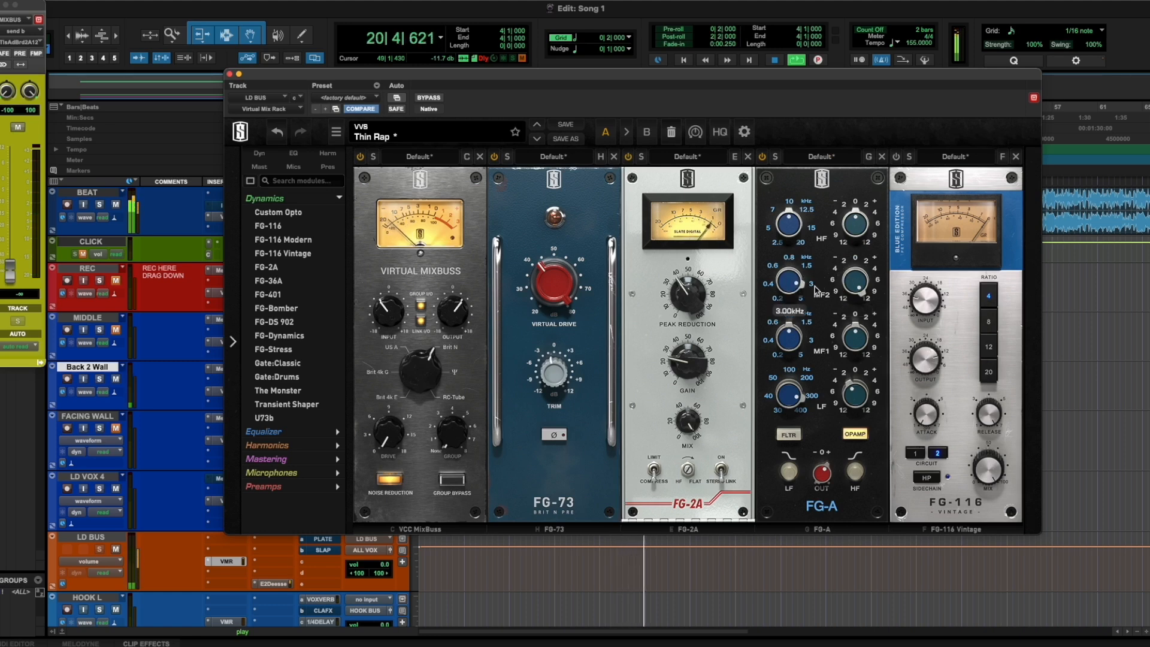
click(845, 267)
Cut the FG-A's low-frequency band slightly more and raise its output to about +3.39 dB.
drag(848, 409, 849, 419)
drag(823, 476, 823, 465)
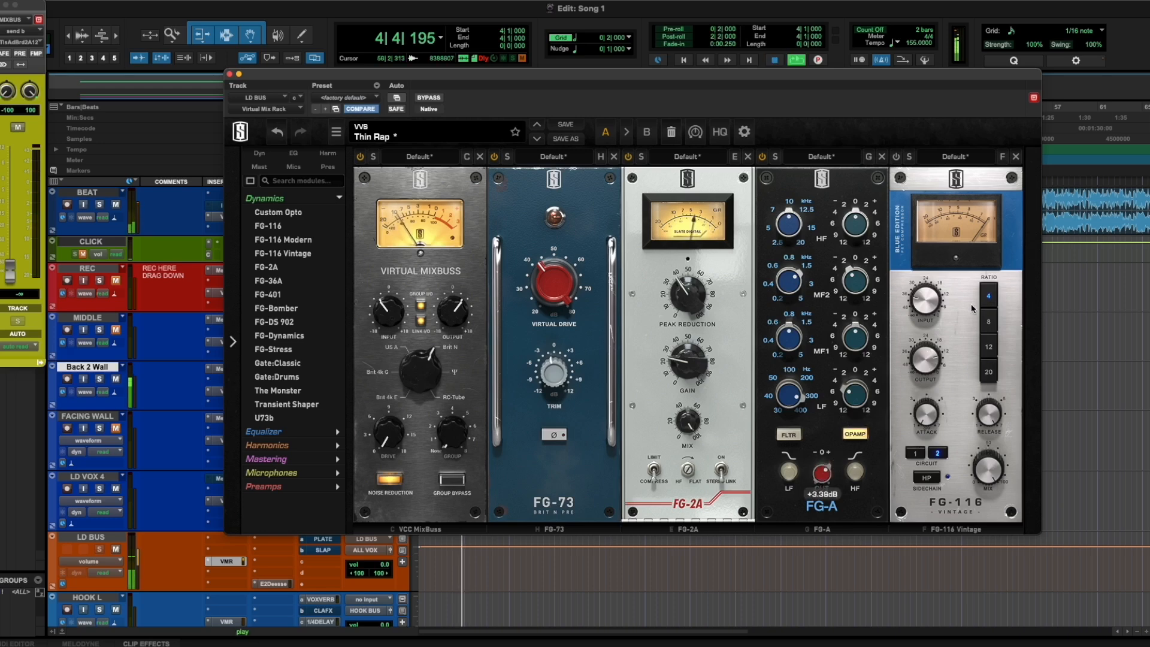
Activate the FG-116 Vintage compressor, set its input to about -21.7 dB and fine-tune its output to around -26 dB.
click(896, 156)
drag(923, 319, 921, 262)
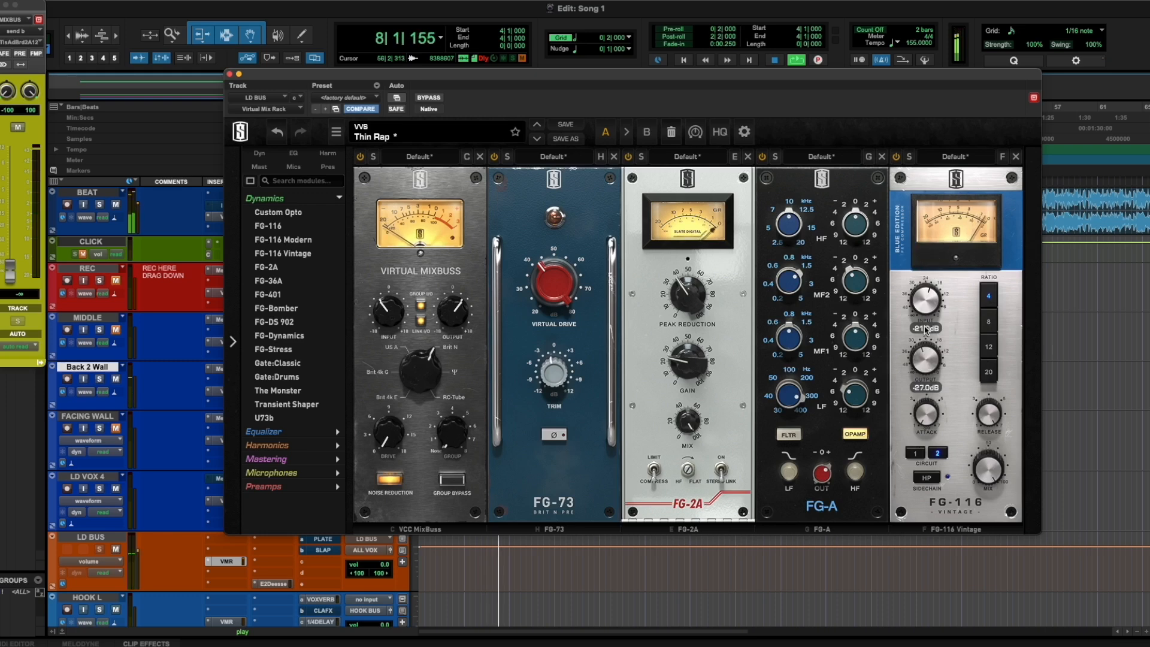
drag(926, 313, 925, 311)
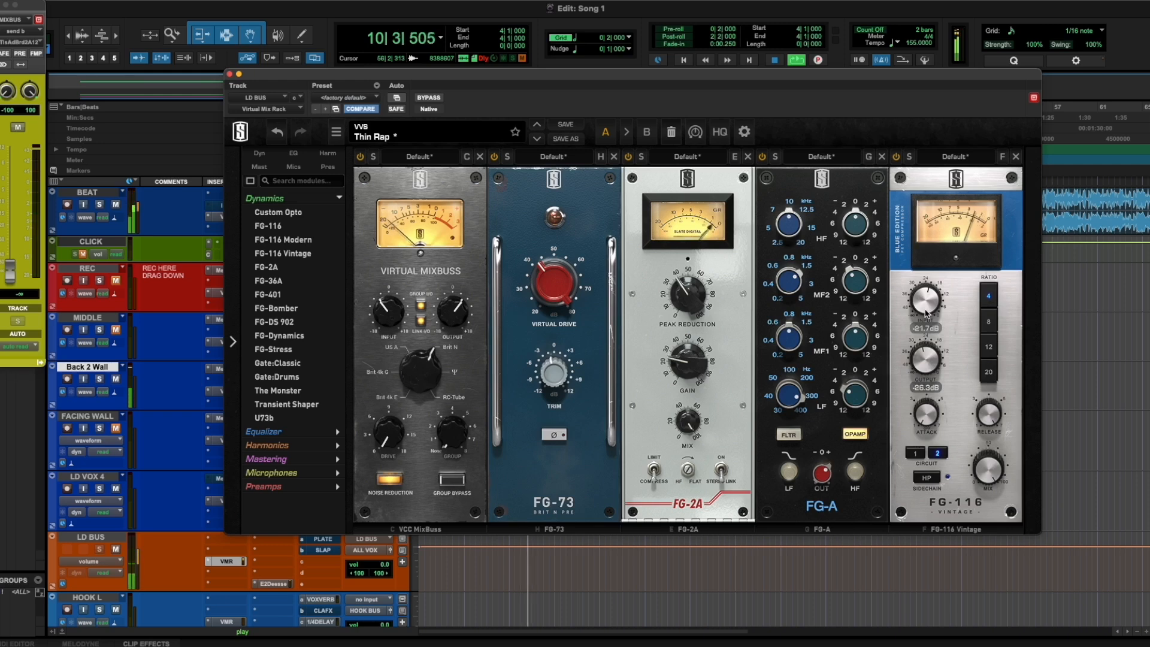
drag(924, 370, 922, 368)
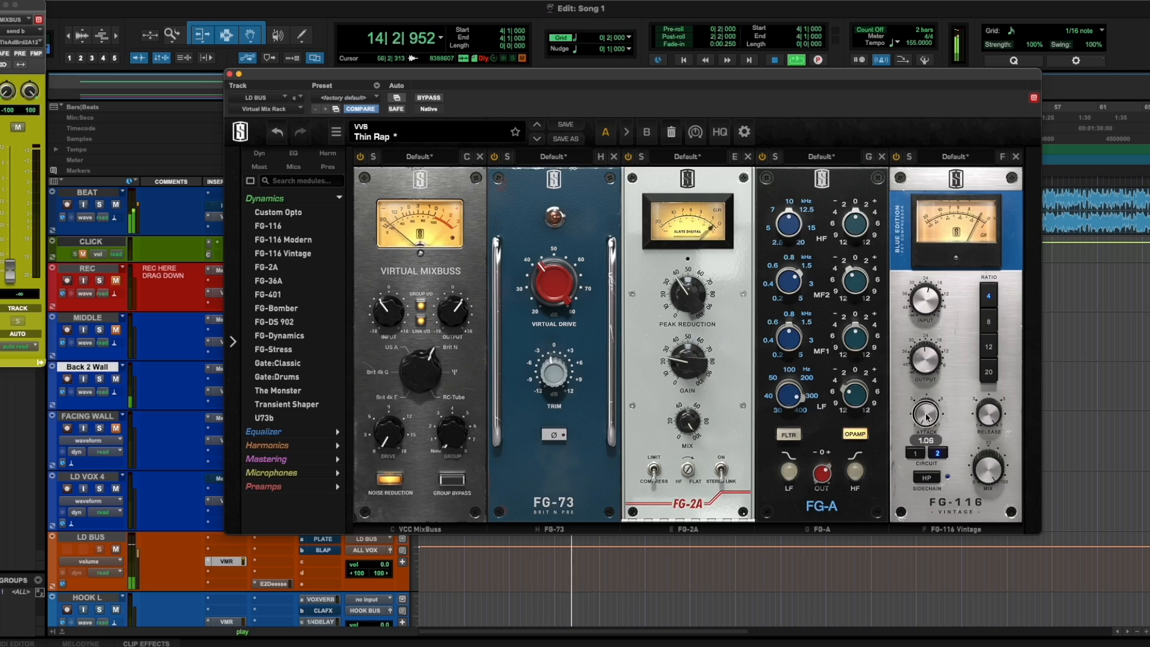
click(920, 495)
mouse_move(928, 364)
mouse_down()
mouse_move(929, 350)
mouse_move(926, 363)
mouse_up()
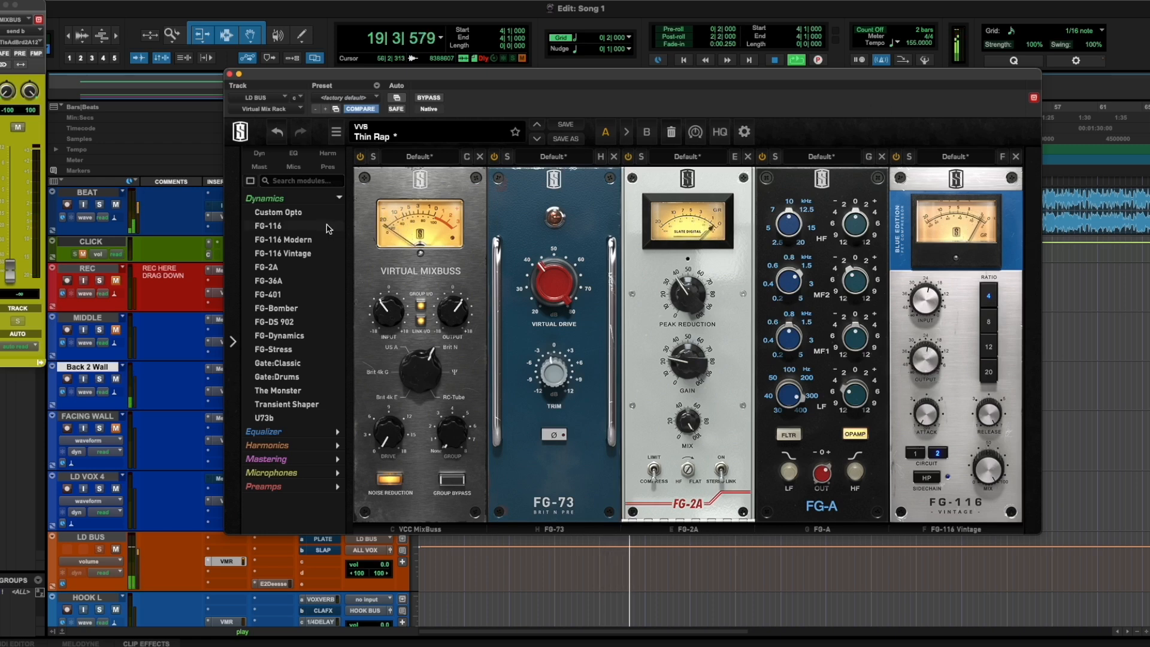
Add the FG-DS 902 de-esser to the rack after the FG-116 Vintage.
scroll(875, 302, right, 2)
scroll(875, 303, right, 3)
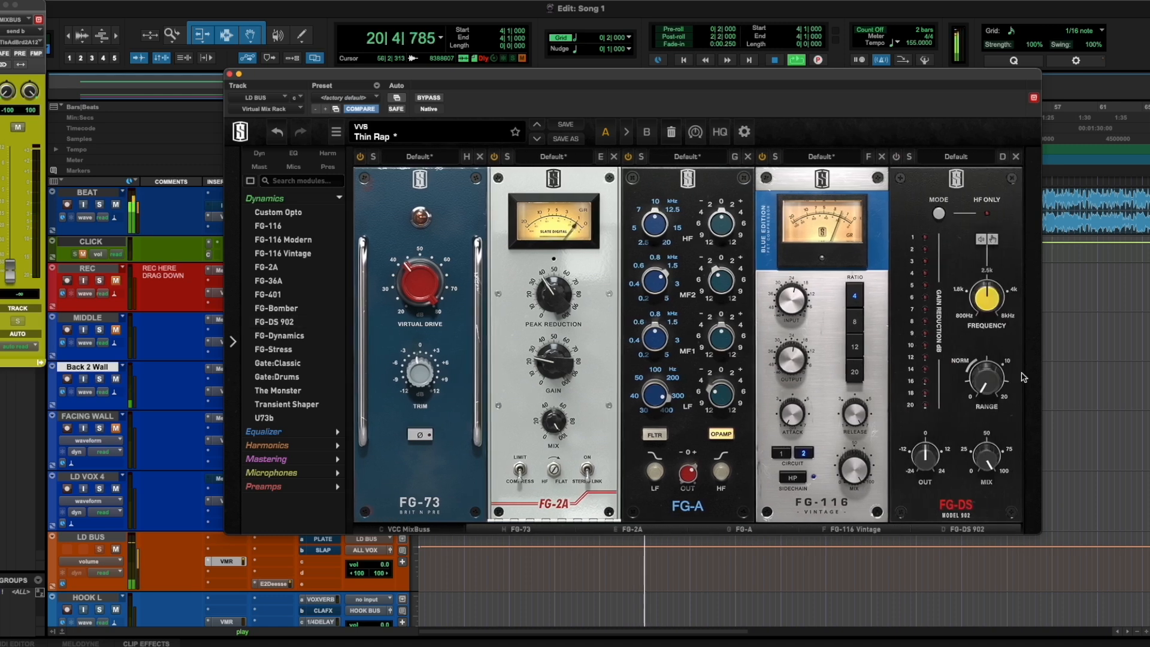